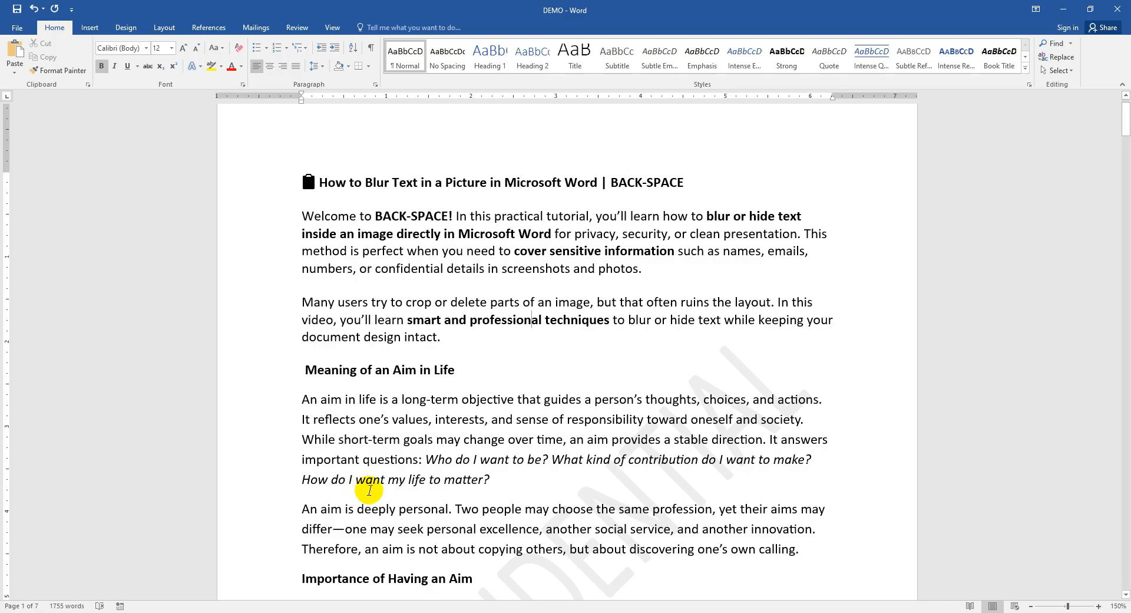
# Look through the document's pages, including the table and the mountain picture near its end.
pyautogui.click(354, 480)
pyautogui.scroll(-12, 373, 484)
pyautogui.scroll(12, 382, 485)
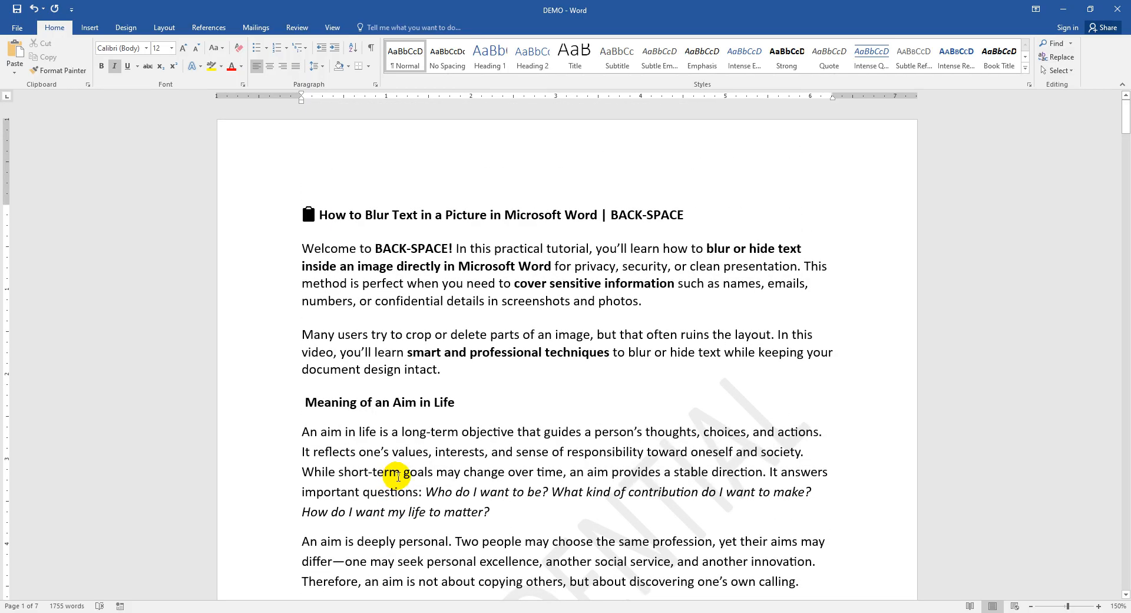
pyautogui.scroll(-7, 424, 464)
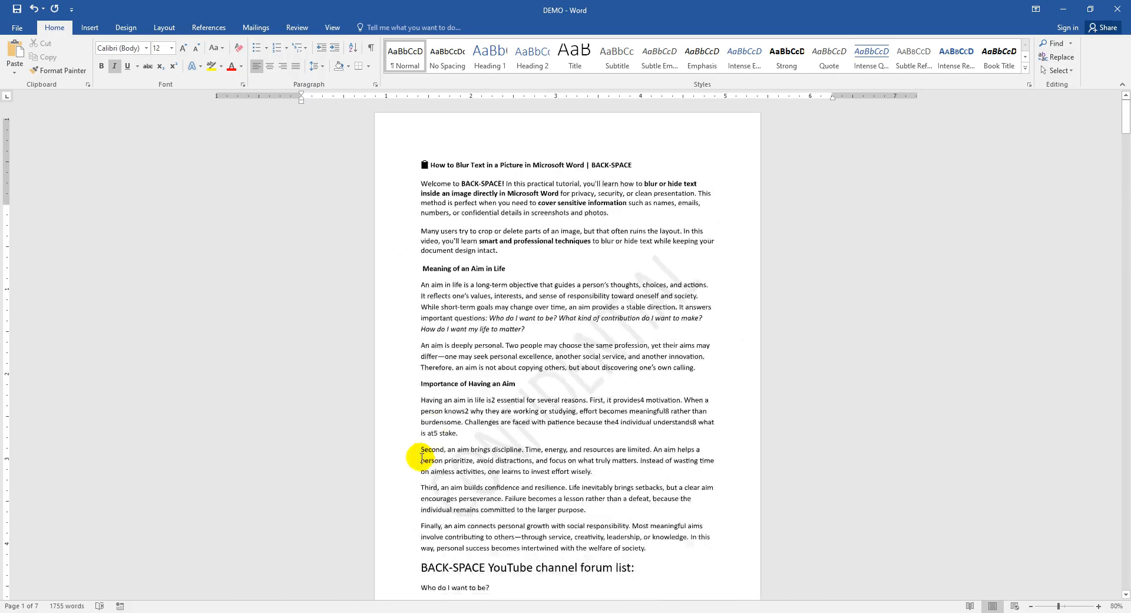
pyautogui.scroll(-2, 421, 458)
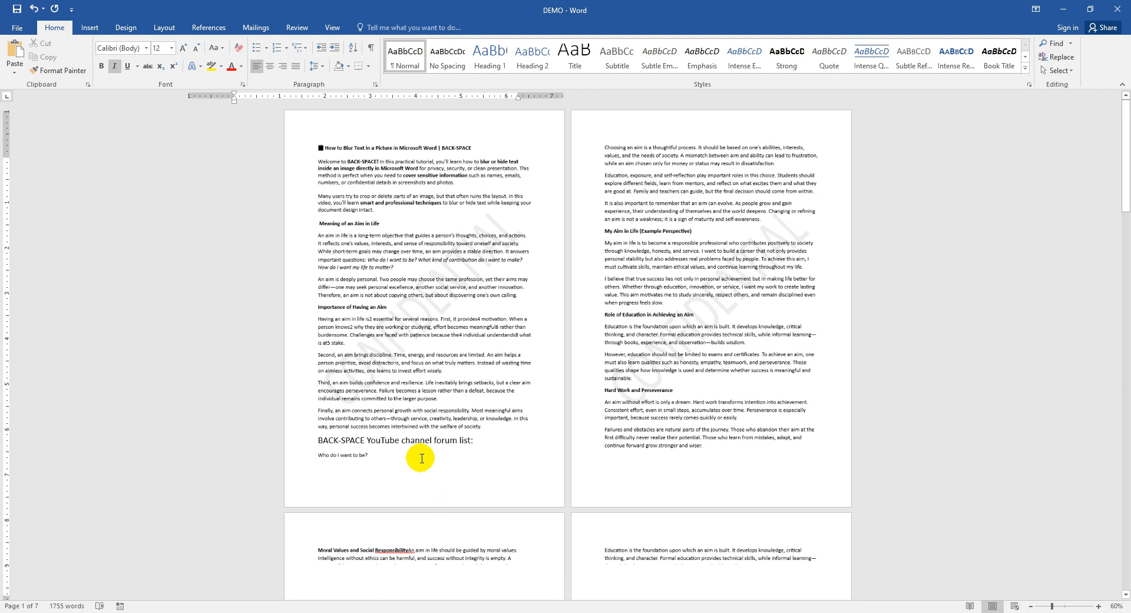
pyautogui.scroll(-1, 420, 459)
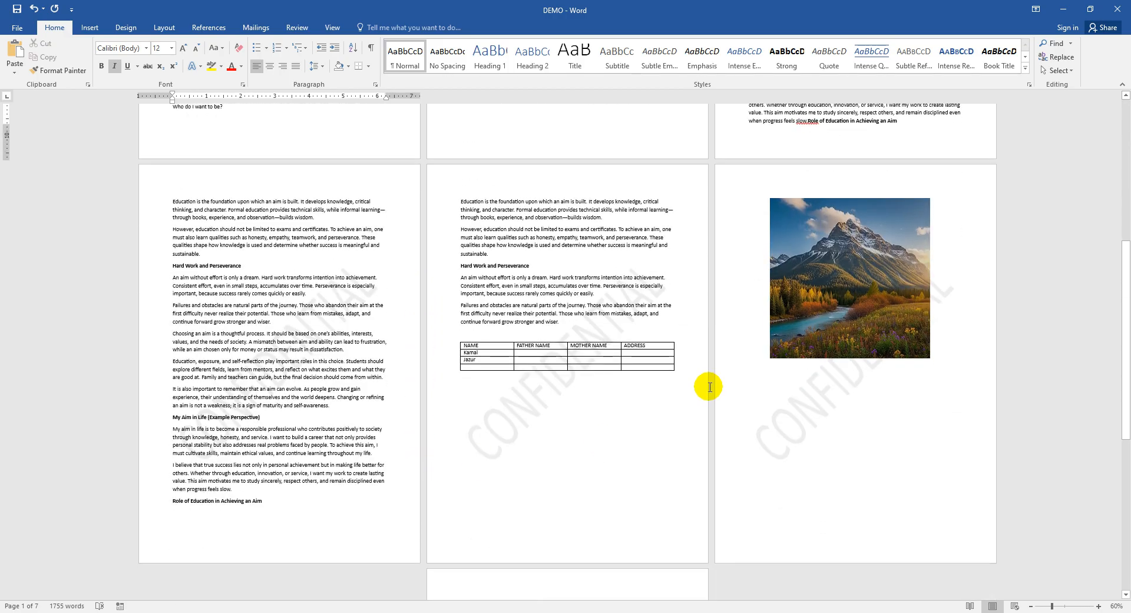
pyautogui.click(808, 276)
pyautogui.scroll(3, 853, 272)
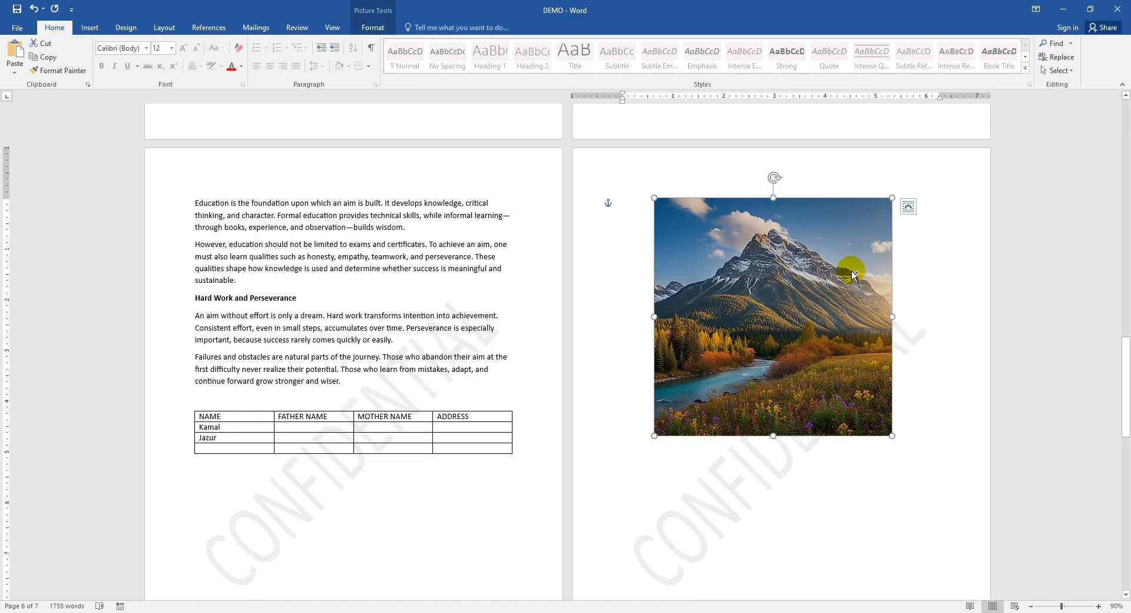
pyautogui.scroll(-3, 716, 293)
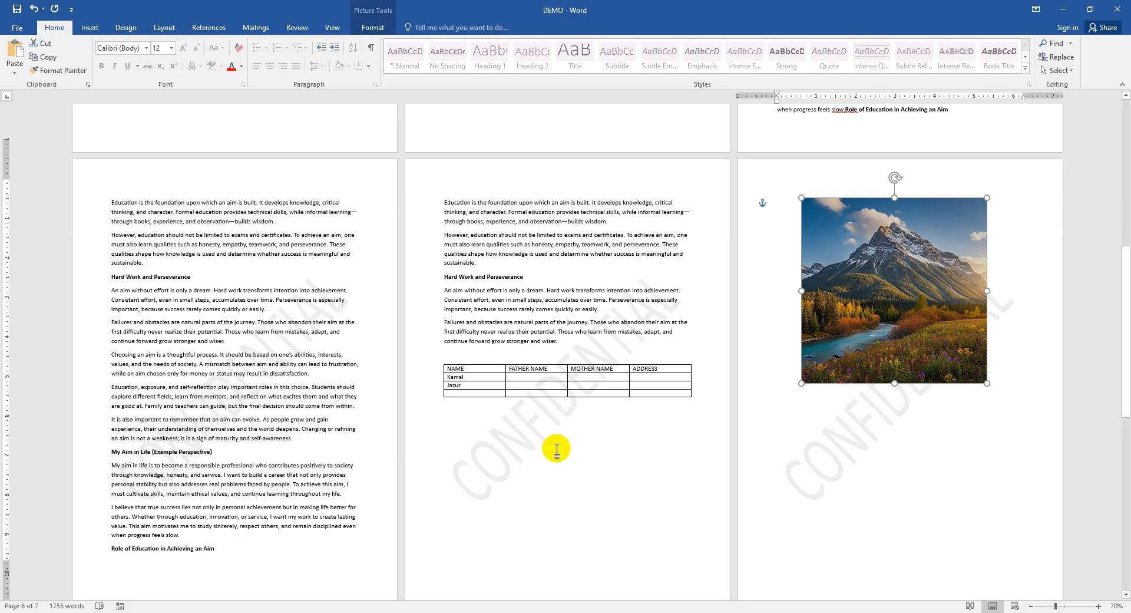
pyautogui.scroll(1, 910, 207)
pyautogui.scroll(-2, 739, 463)
# Insert the Form picture from the Desktop on the blank last page.
pyautogui.click(454, 447)
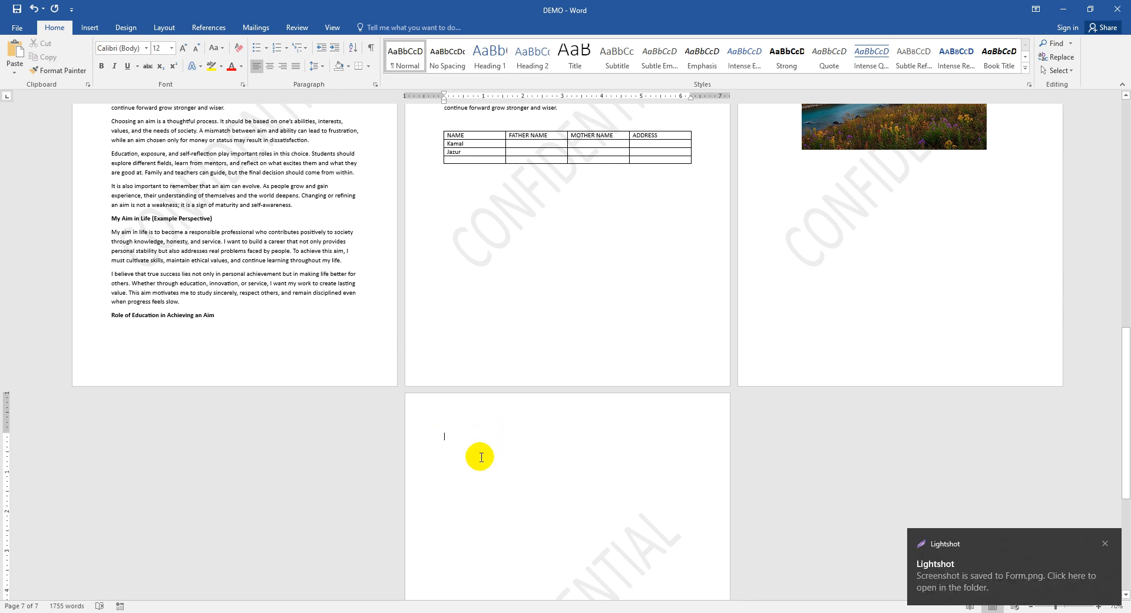
pyautogui.scroll(4, 471, 446)
pyautogui.scroll(-2, 405, 382)
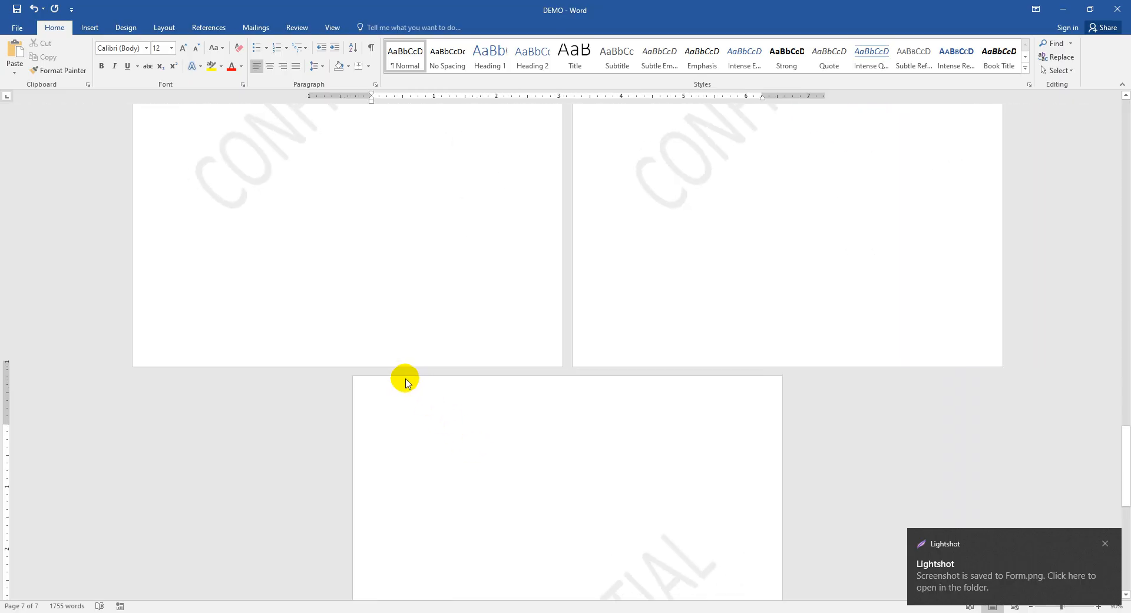
pyautogui.scroll(4, 405, 383)
pyautogui.scroll(5, 406, 383)
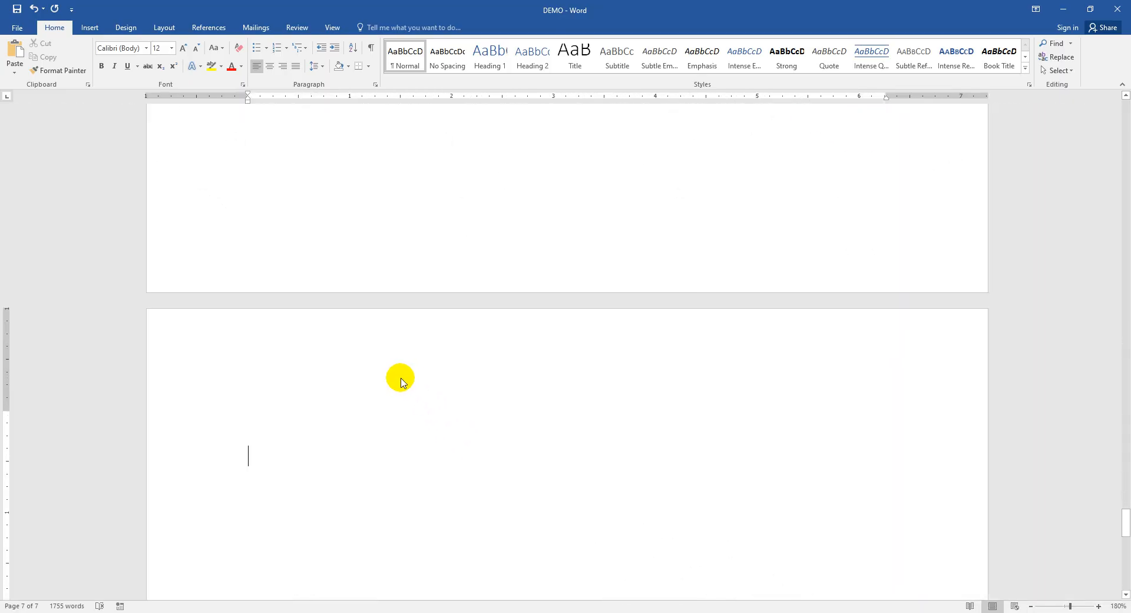
pyautogui.click(89, 28)
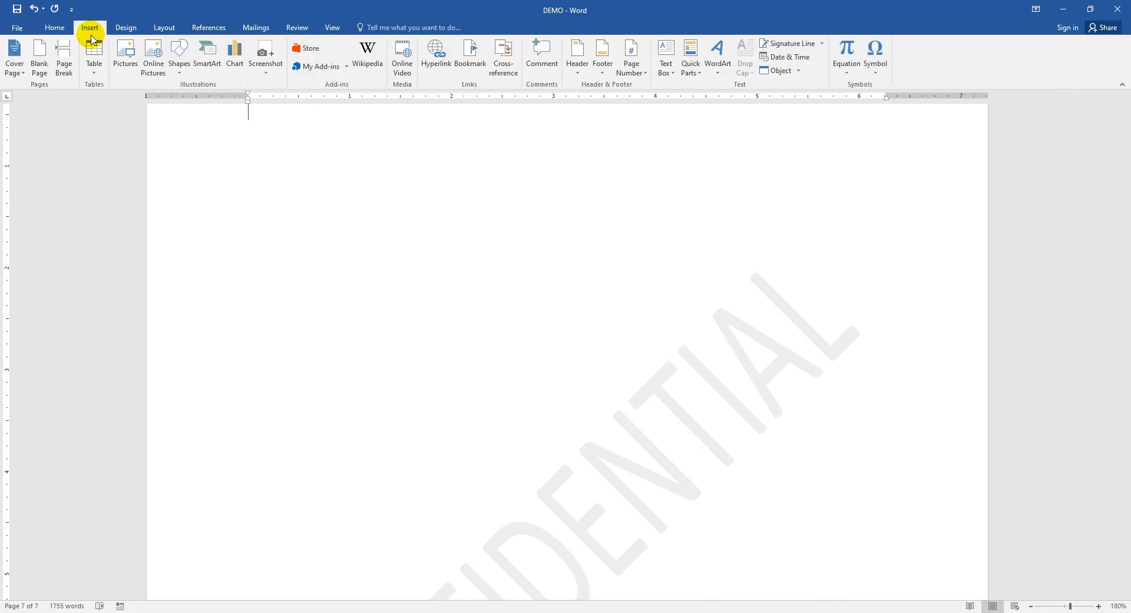
pyautogui.click(134, 66)
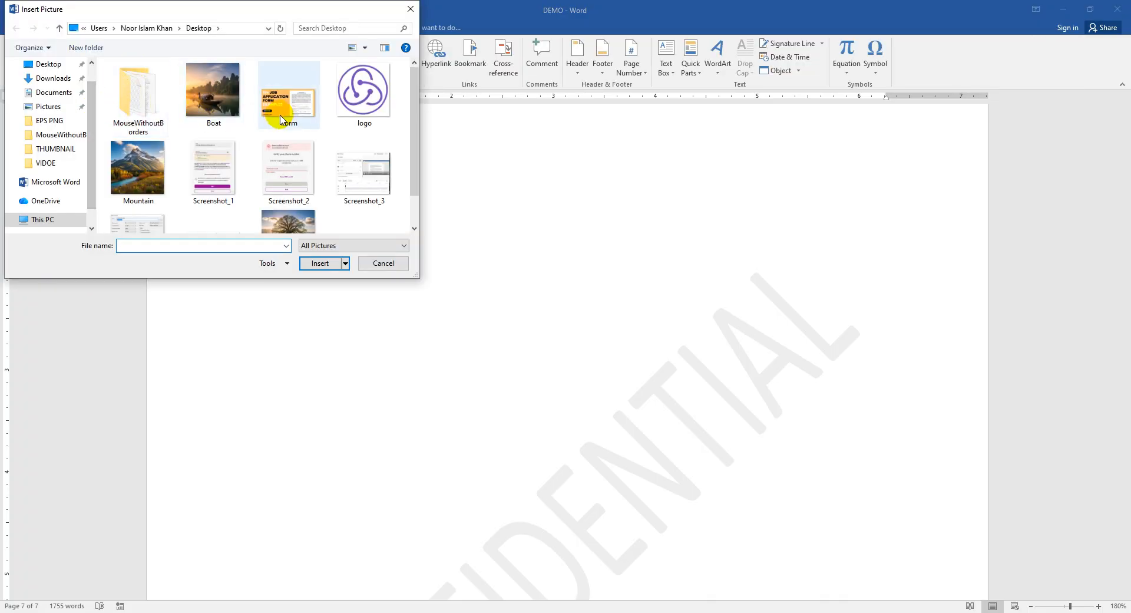
pyautogui.click(286, 100)
pyautogui.click(321, 263)
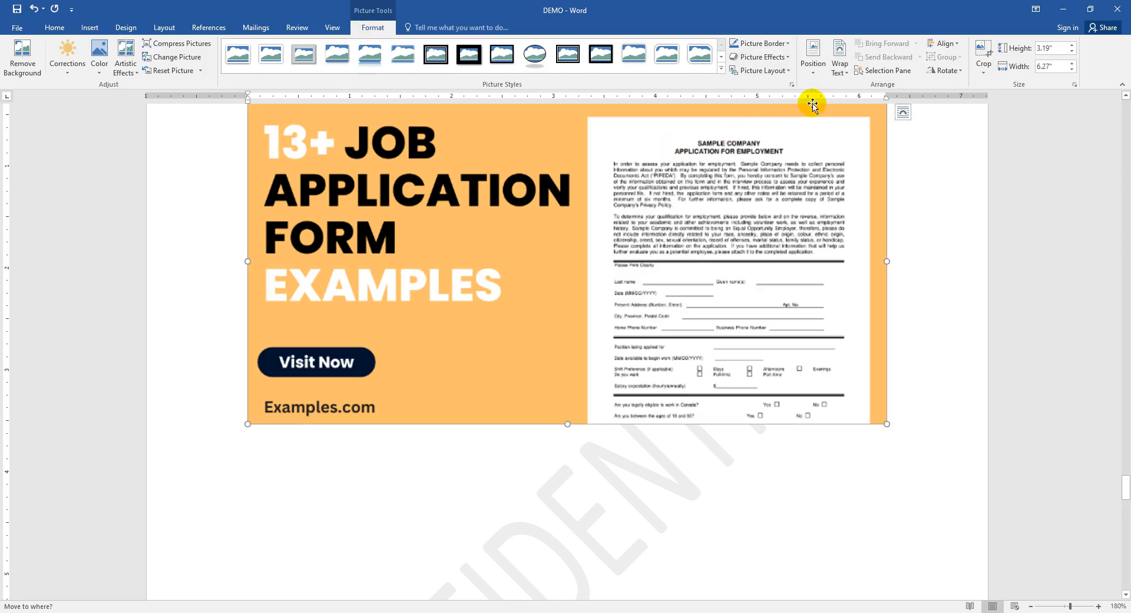
# Set the form picture's text wrapping to Behind Text and enlarge it across the page to about 3.68" by 7.25".
pyautogui.click(839, 72)
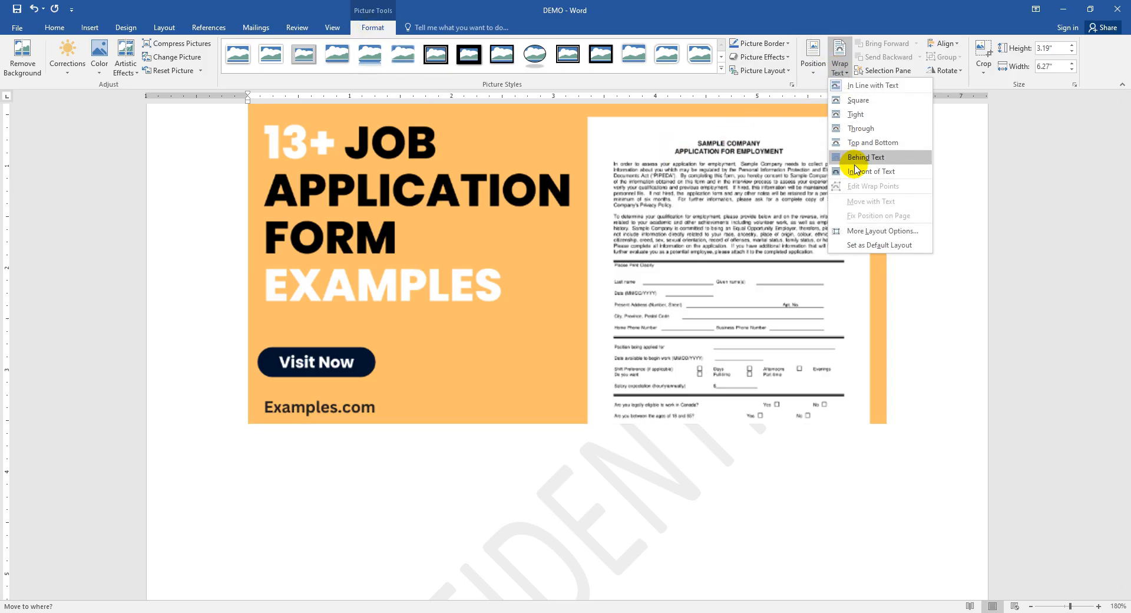
pyautogui.click(851, 158)
pyautogui.moveTo(362, 201); pyautogui.dragTo(311, 267)
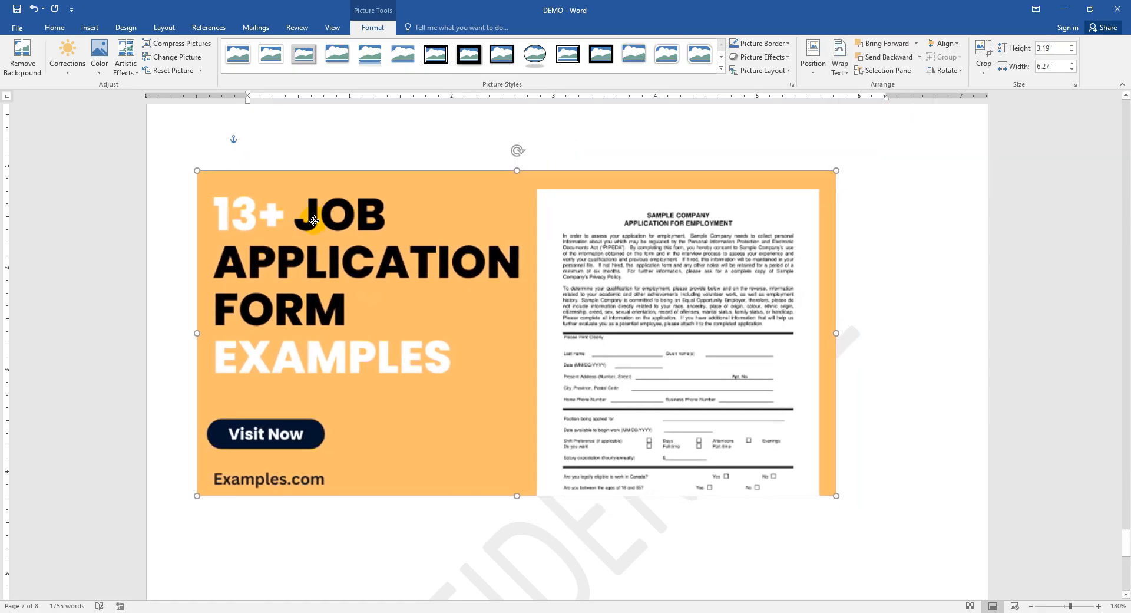
pyautogui.moveTo(836, 496); pyautogui.dragTo(935, 546)
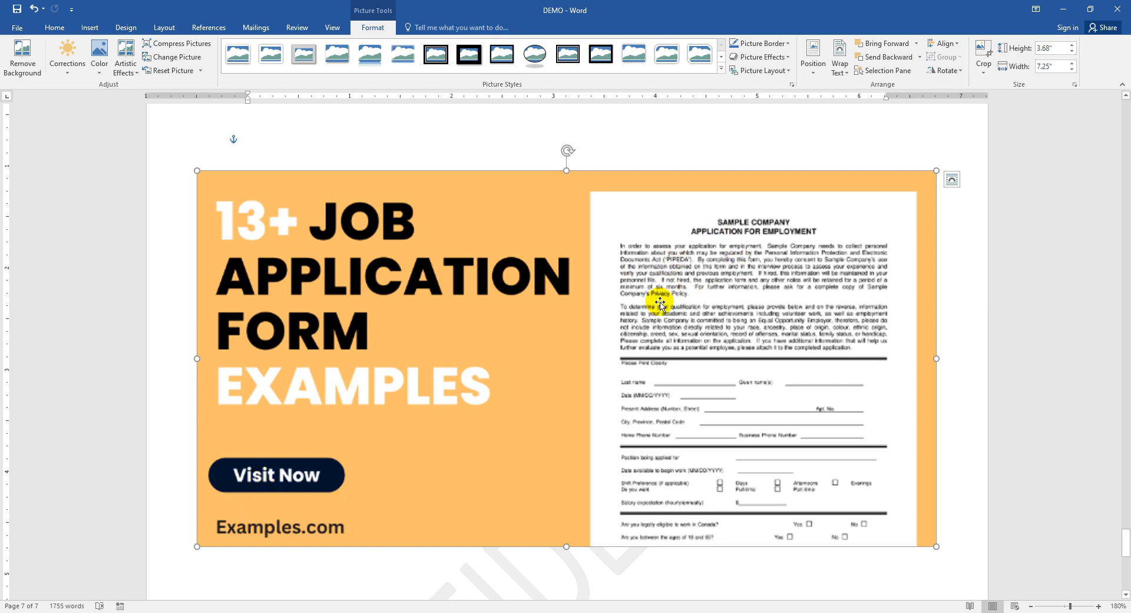
# Draw a rectangle about 0.45" by 2.75" over the word EXAMPLES in the picture and fill it with orange.
pyautogui.click(254, 156)
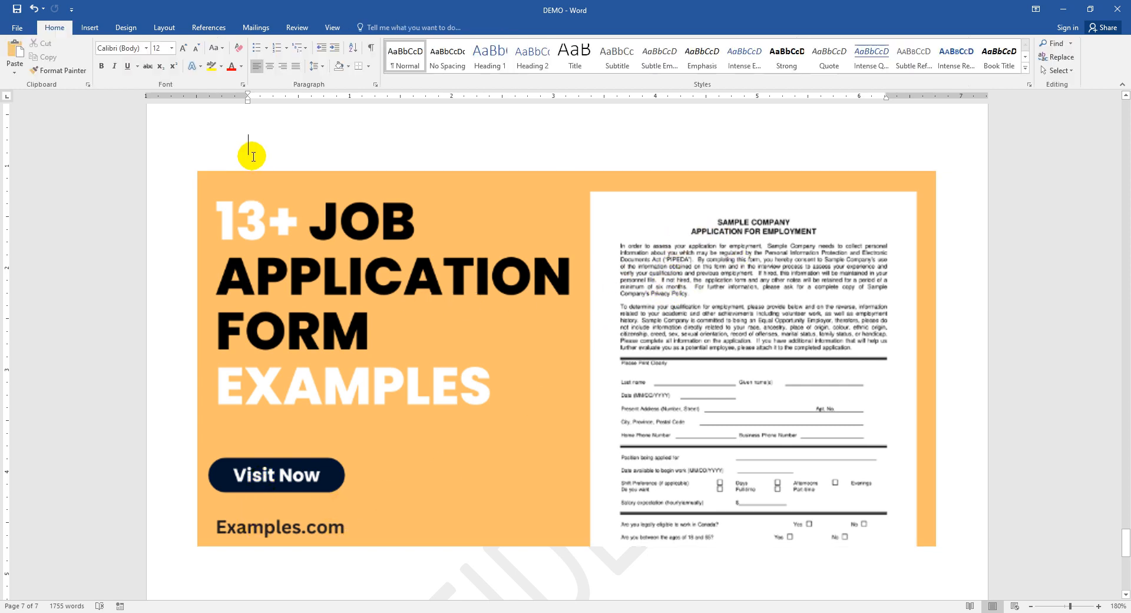
pyautogui.click(90, 28)
pyautogui.click(179, 57)
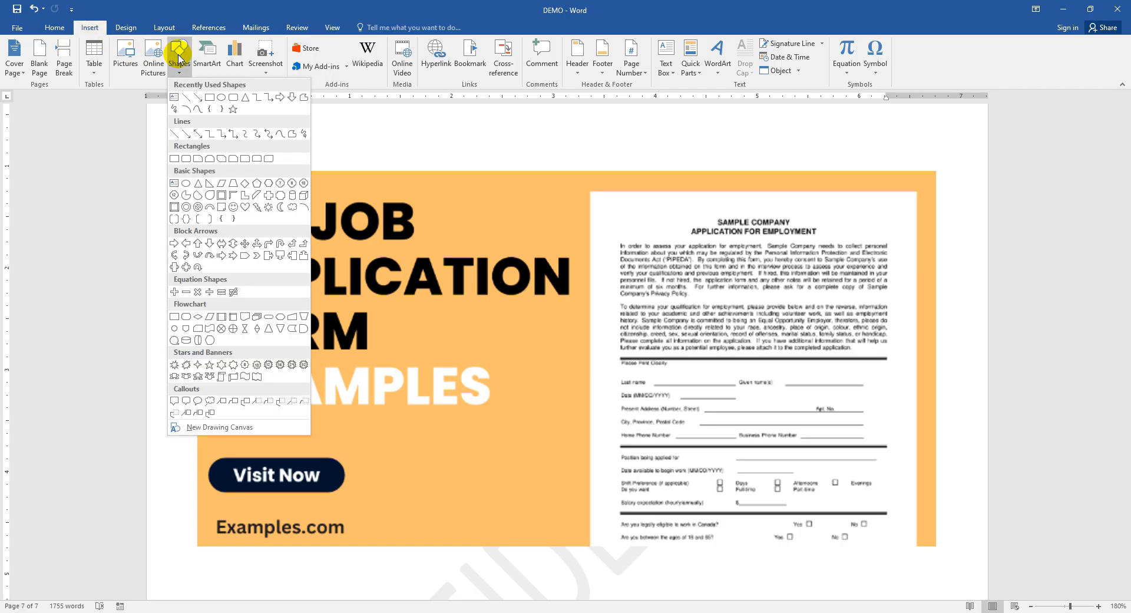
pyautogui.click(212, 97)
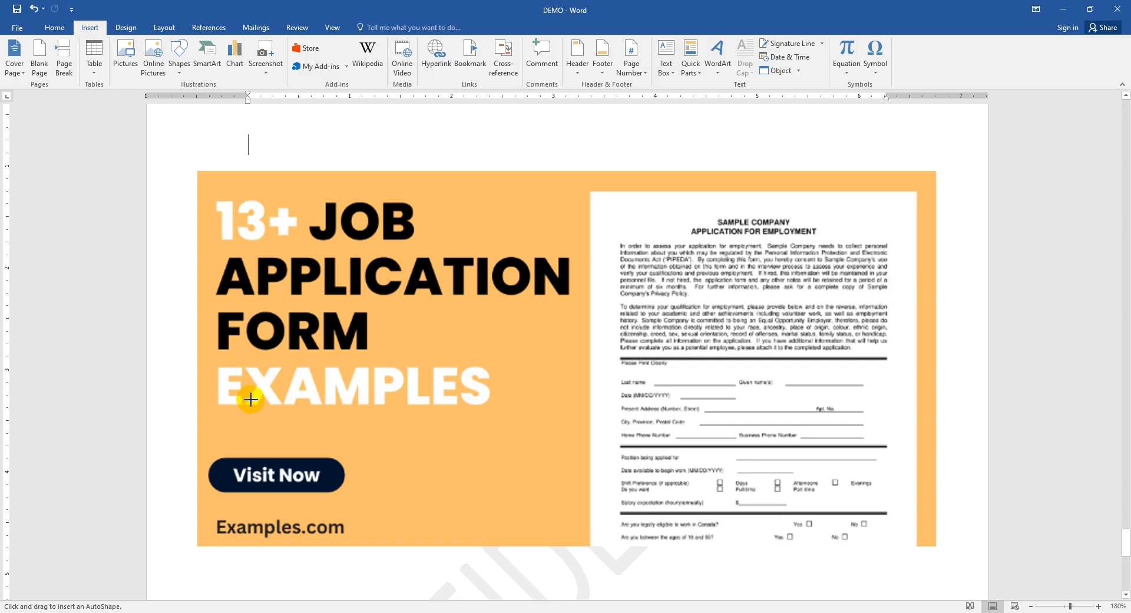
pyautogui.moveTo(215, 365)
pyautogui.mouseDown()
pyautogui.moveTo(396, 405)
pyautogui.moveTo(494, 409)
pyautogui.mouseUp()
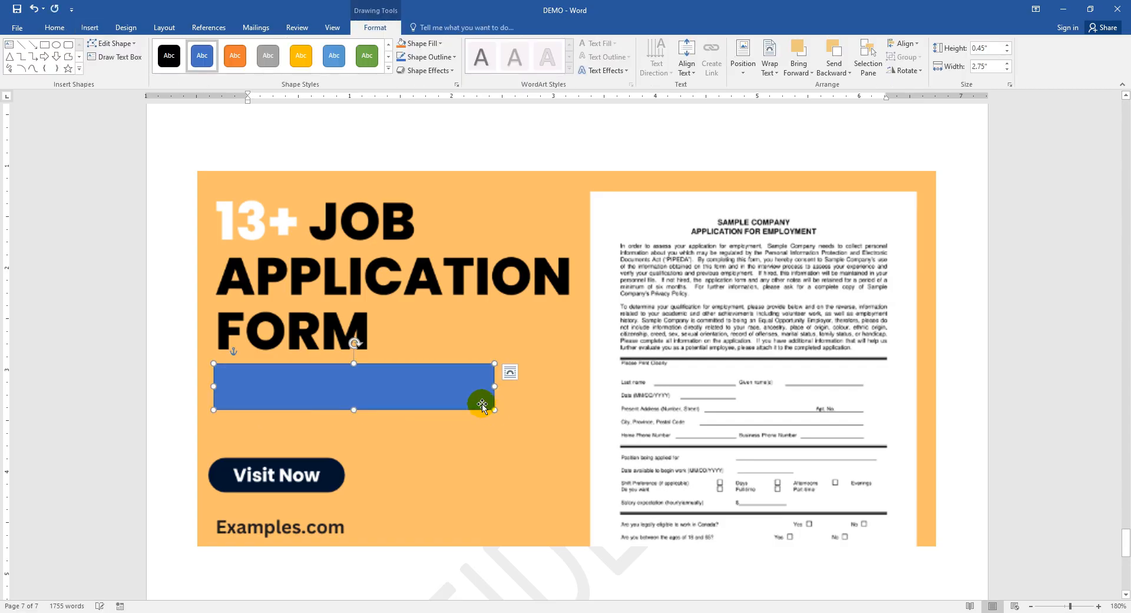
pyautogui.click(423, 43)
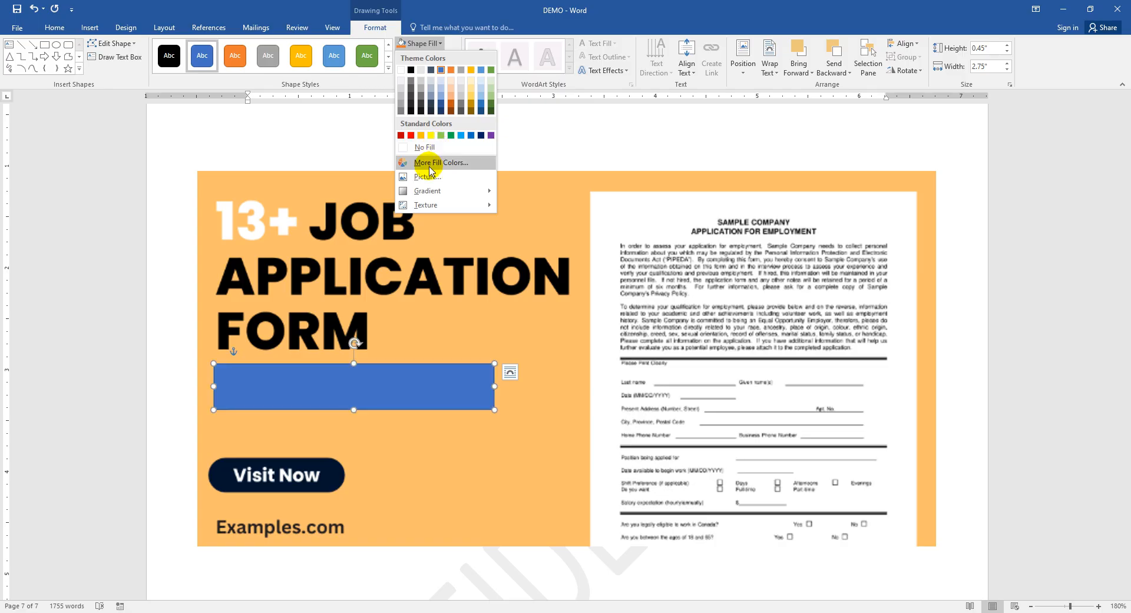
pyautogui.click(451, 69)
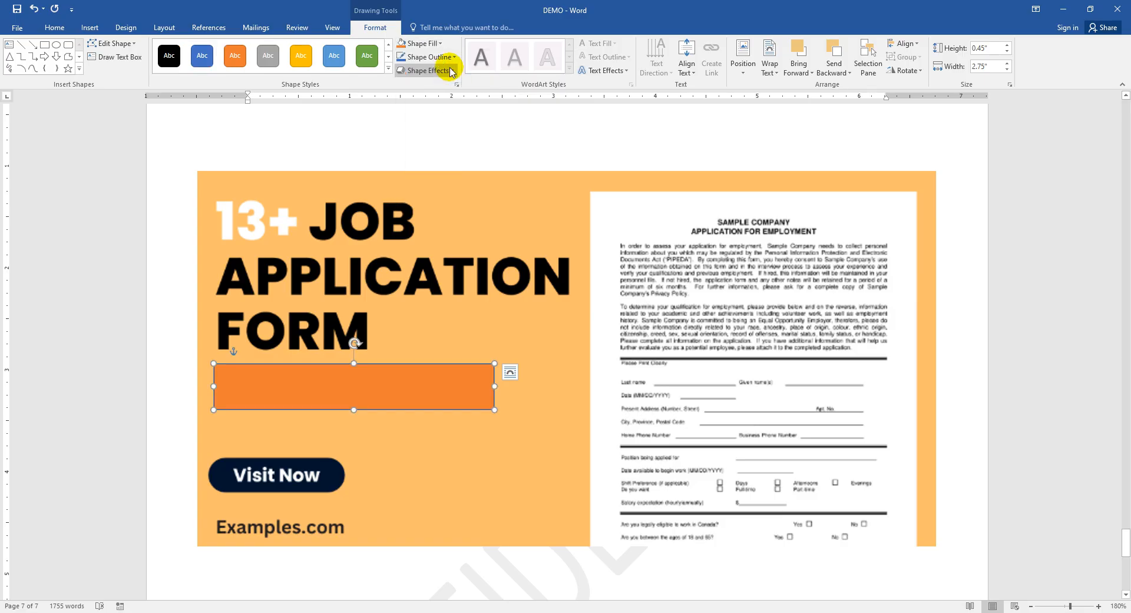
# Give the rectangle a custom bright yellow outline colour.
pyautogui.click(436, 57)
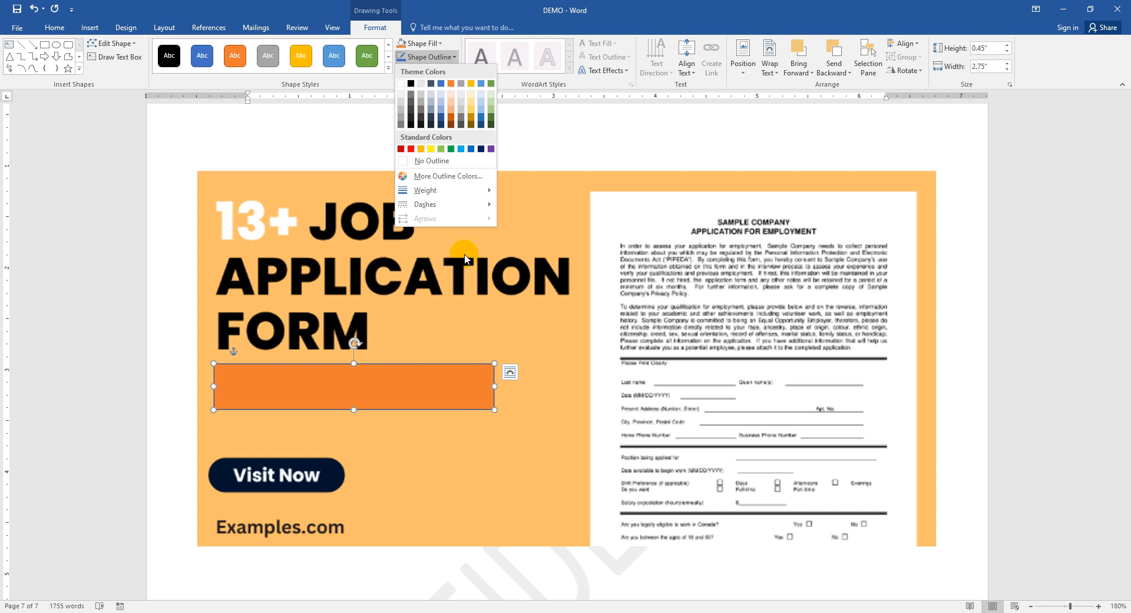
pyautogui.click(436, 176)
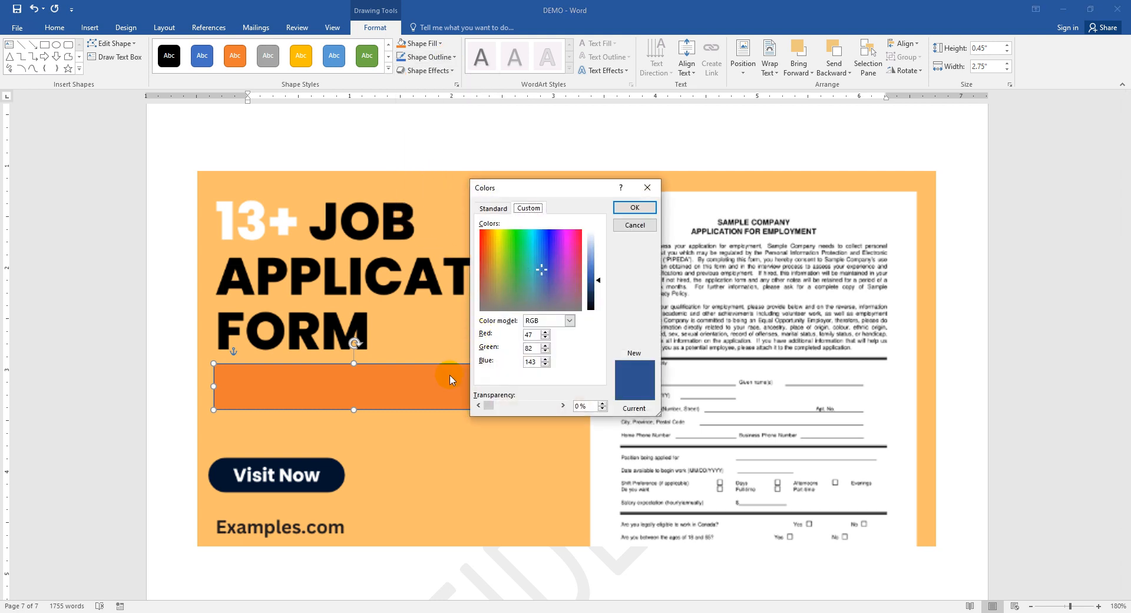
pyautogui.click(495, 209)
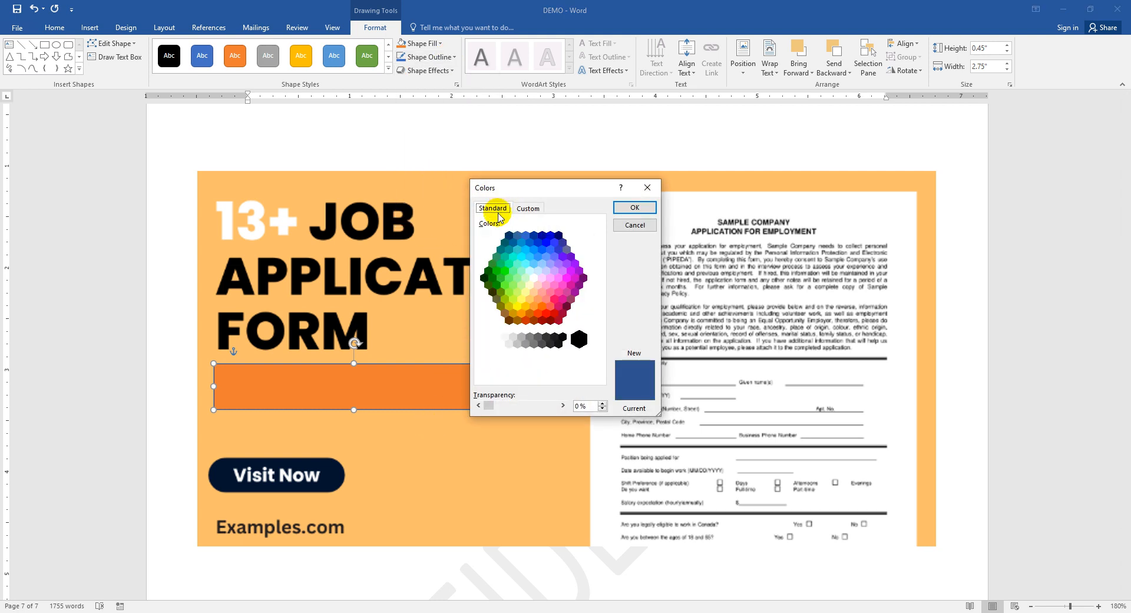
pyautogui.click(527, 208)
pyautogui.click(529, 274)
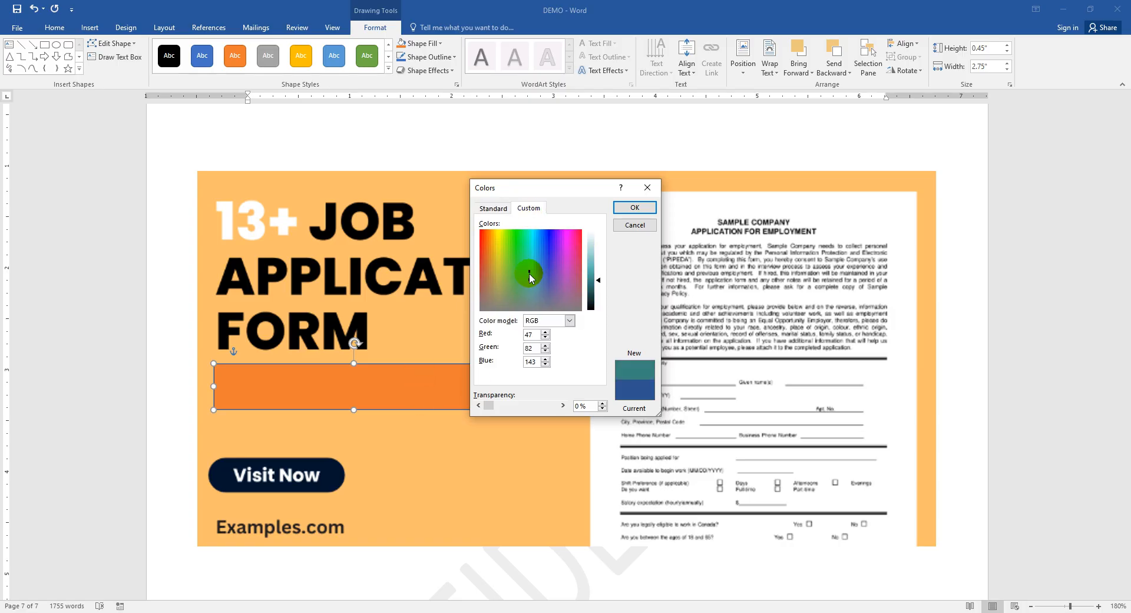
pyautogui.click(543, 249)
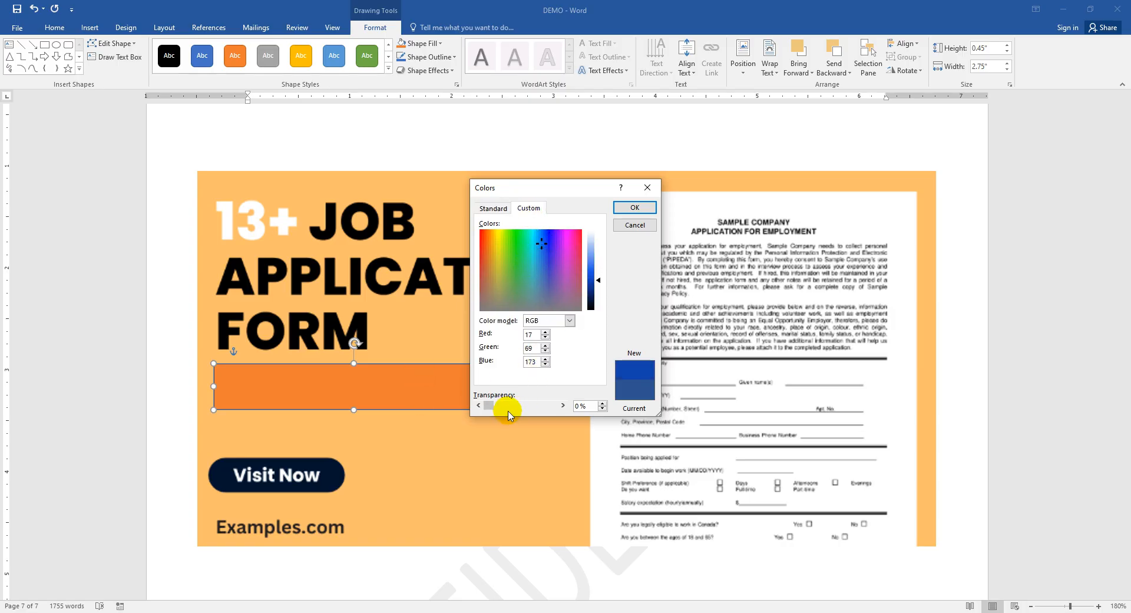
pyautogui.moveTo(539, 256); pyautogui.dragTo(499, 235)
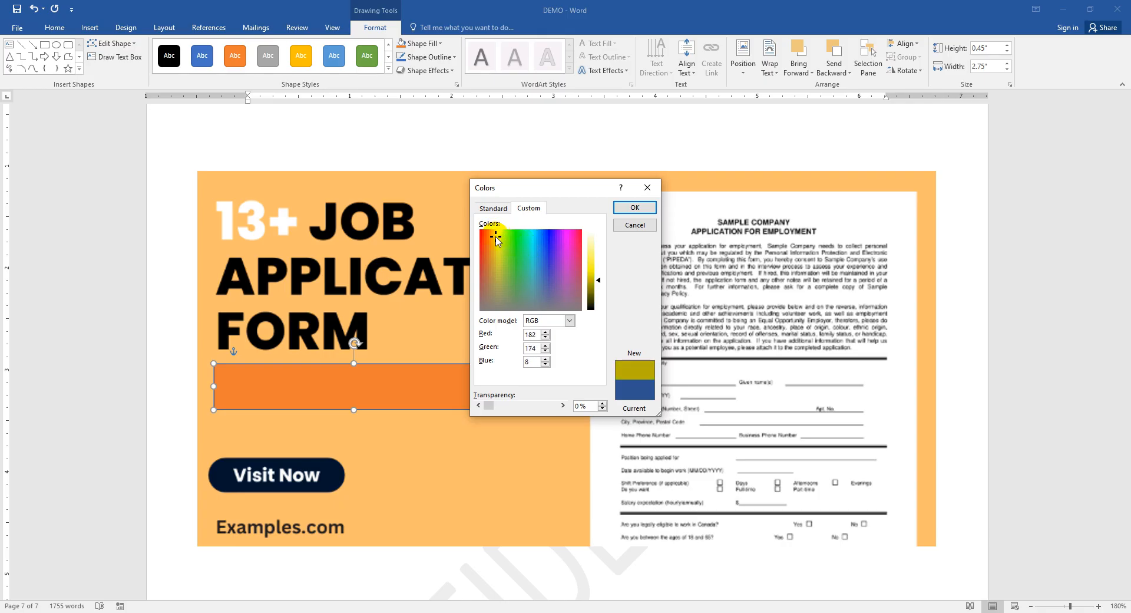
pyautogui.moveTo(600, 281)
pyautogui.mouseDown()
pyautogui.moveTo(598, 298)
pyautogui.moveTo(595, 275)
pyautogui.mouseUp()
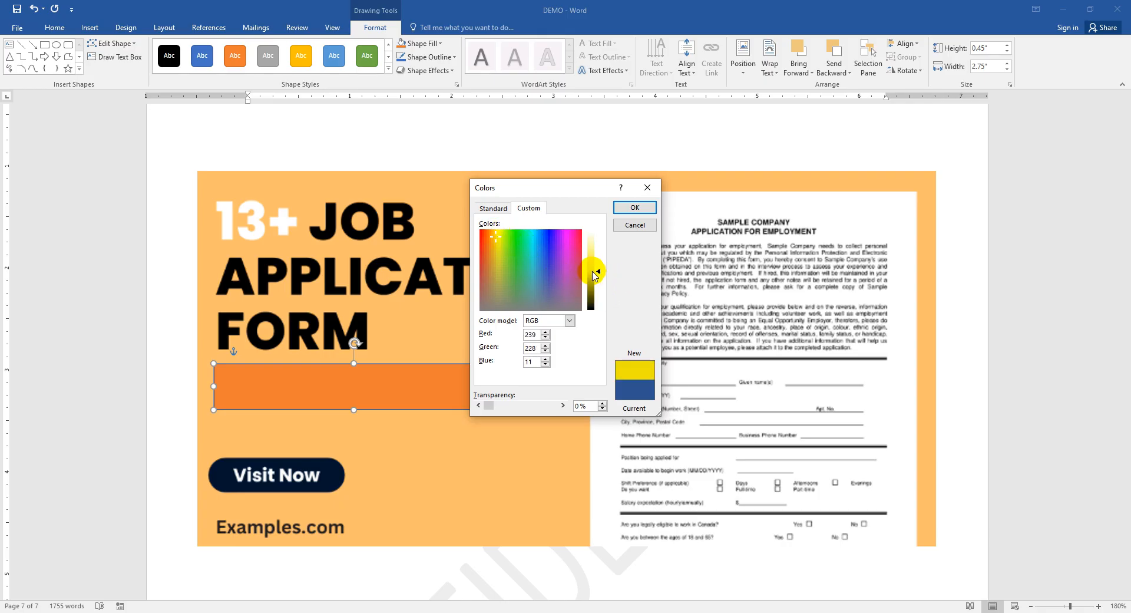
pyautogui.click(635, 207)
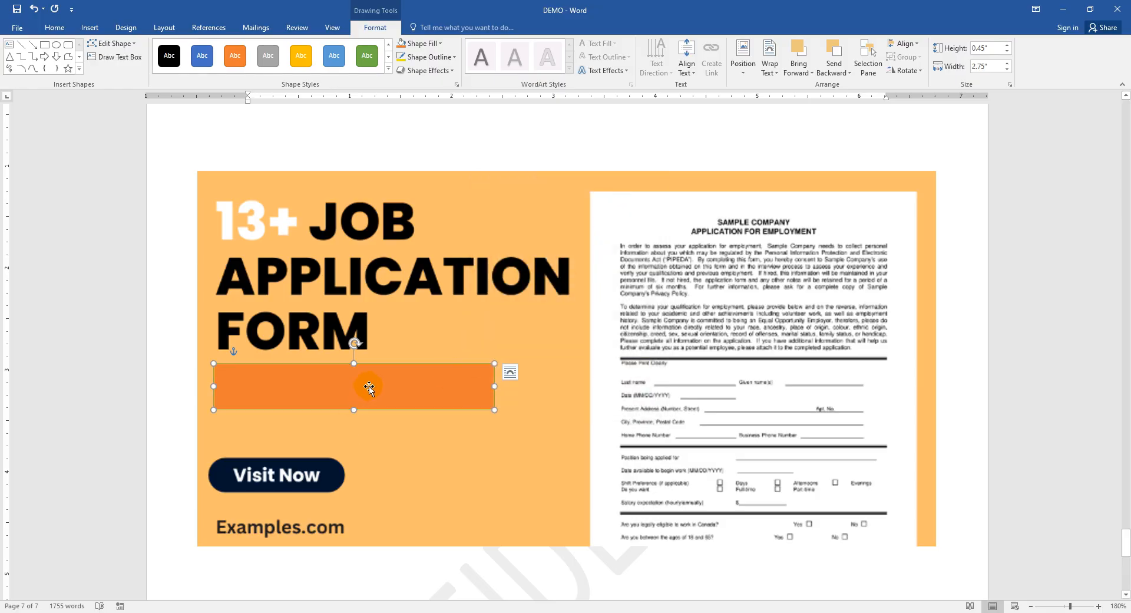
# Remove the rectangle's outline and fill it with a horizontal light-variation orange gradient, palest at the start of the word.
pyautogui.click(426, 56)
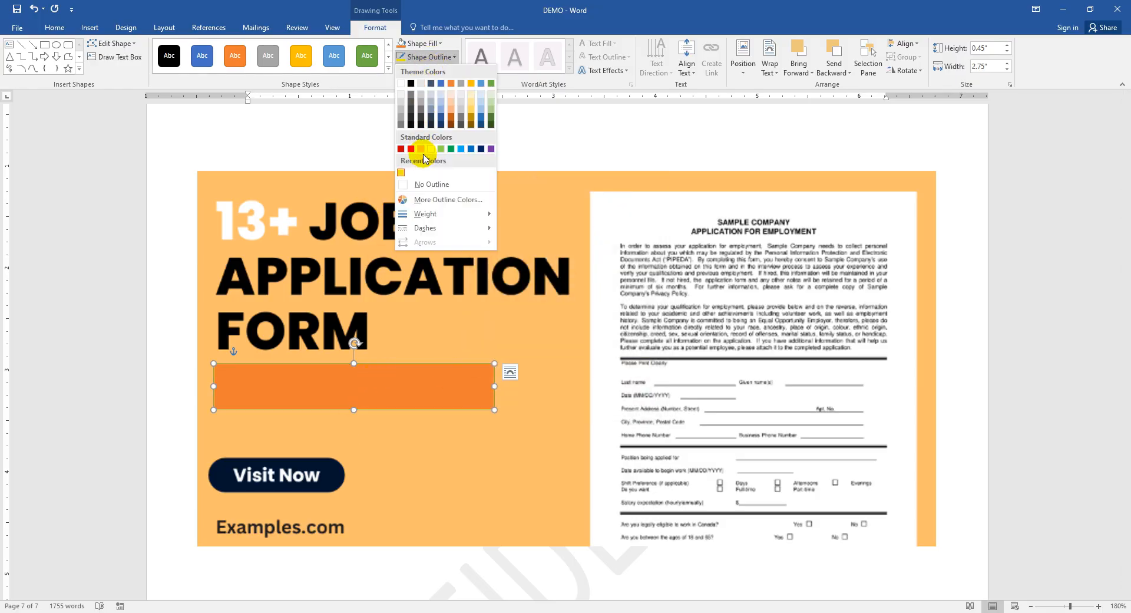
pyautogui.click(428, 183)
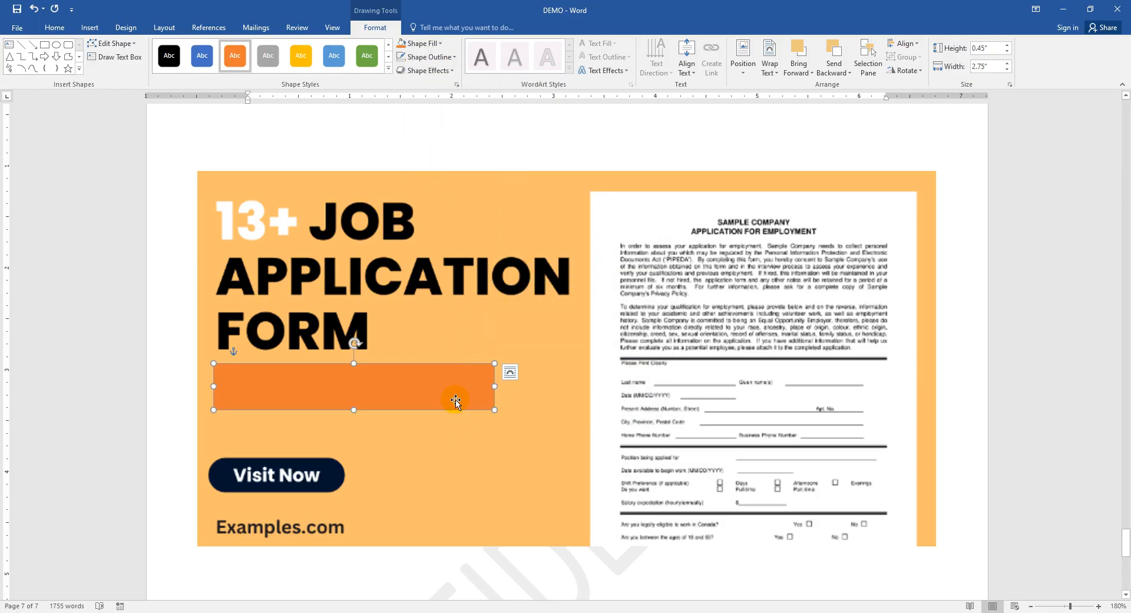
pyautogui.click(436, 46)
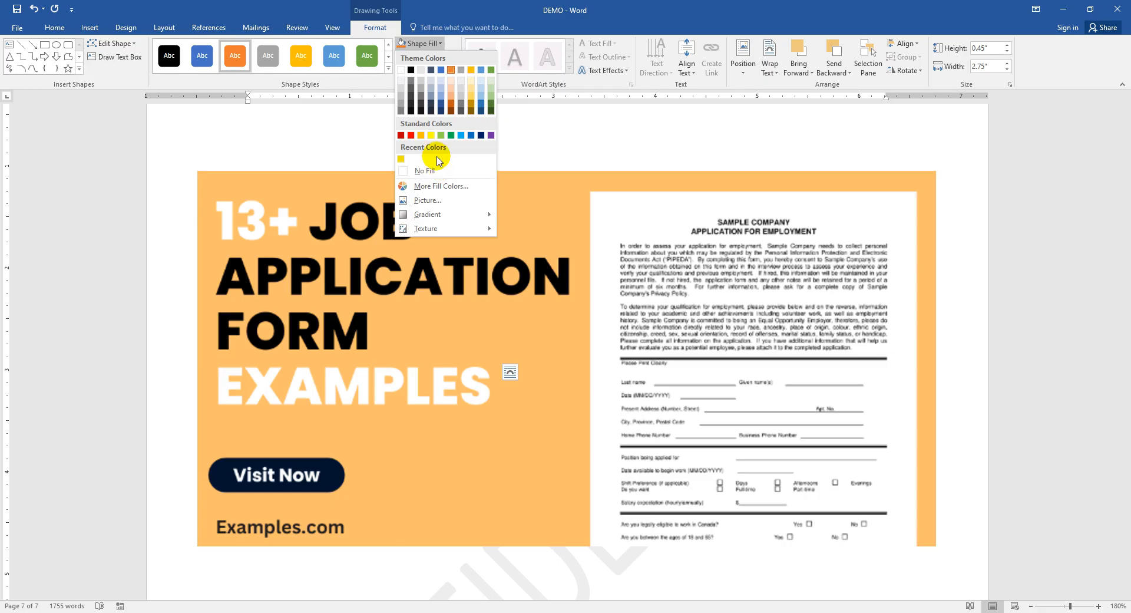
pyautogui.moveTo(442, 219)
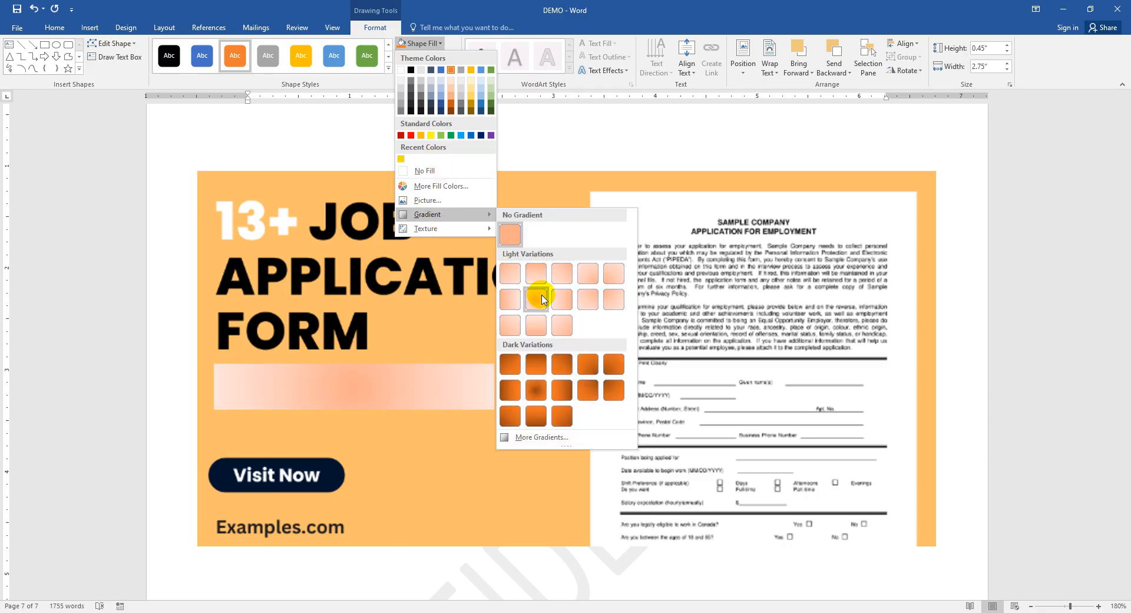
pyautogui.click(563, 300)
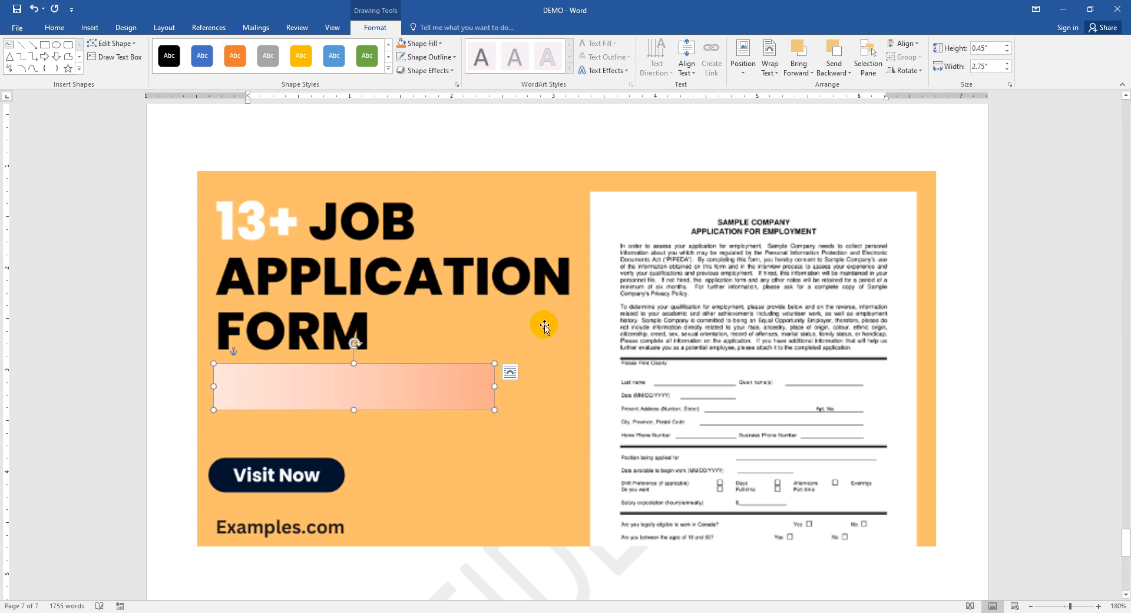
# Set the transparency of the first gradient stop in the rectangle's fill to 12%.
pyautogui.click(456, 84)
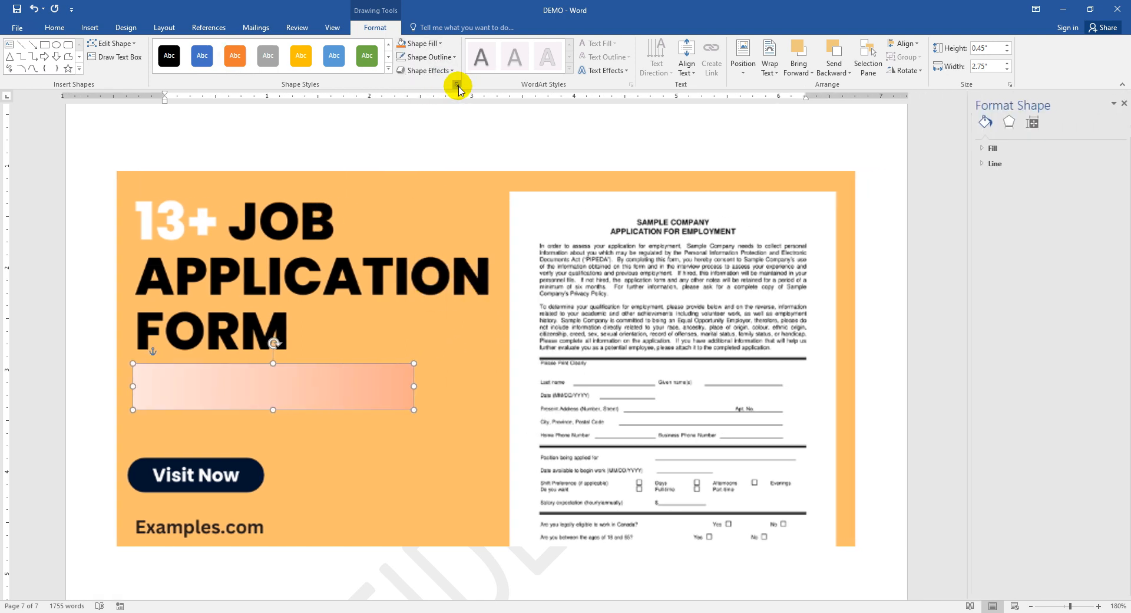
pyautogui.click(999, 150)
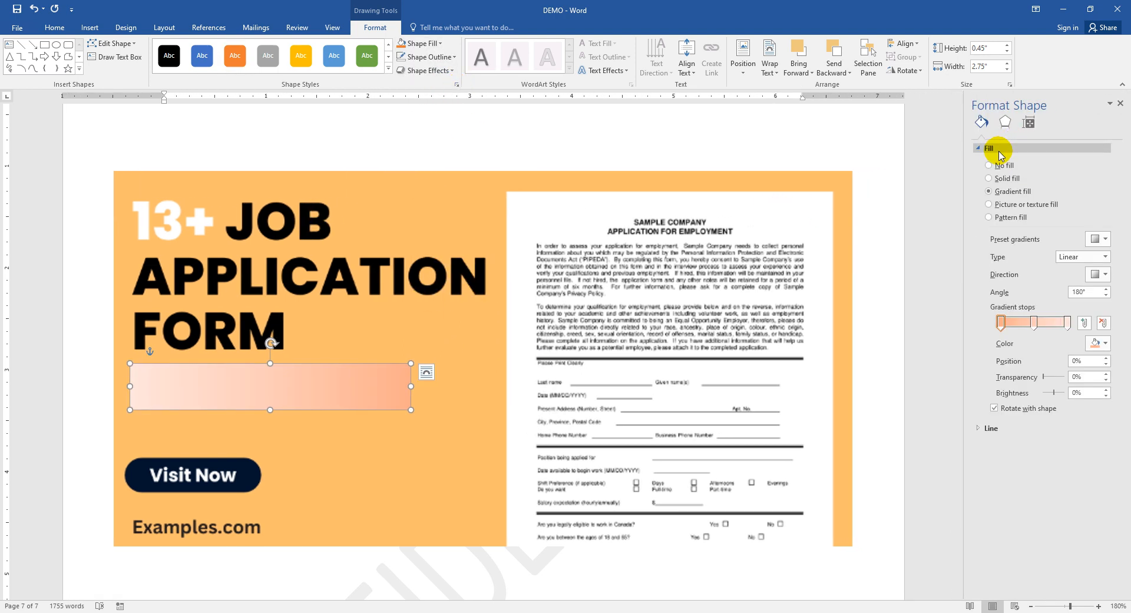
pyautogui.moveTo(1044, 381); pyautogui.dragTo(1053, 382)
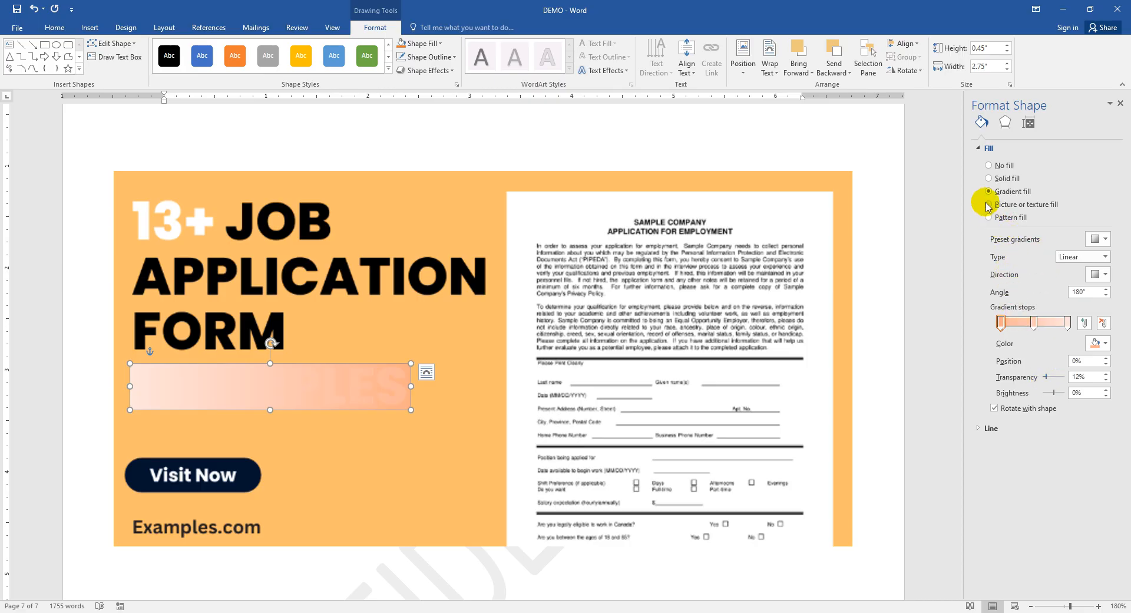
# Change the rectangle over the word EXAMPLES to a solid fill in a bright yellow-orange from the standard colour palette.
pyautogui.click(988, 178)
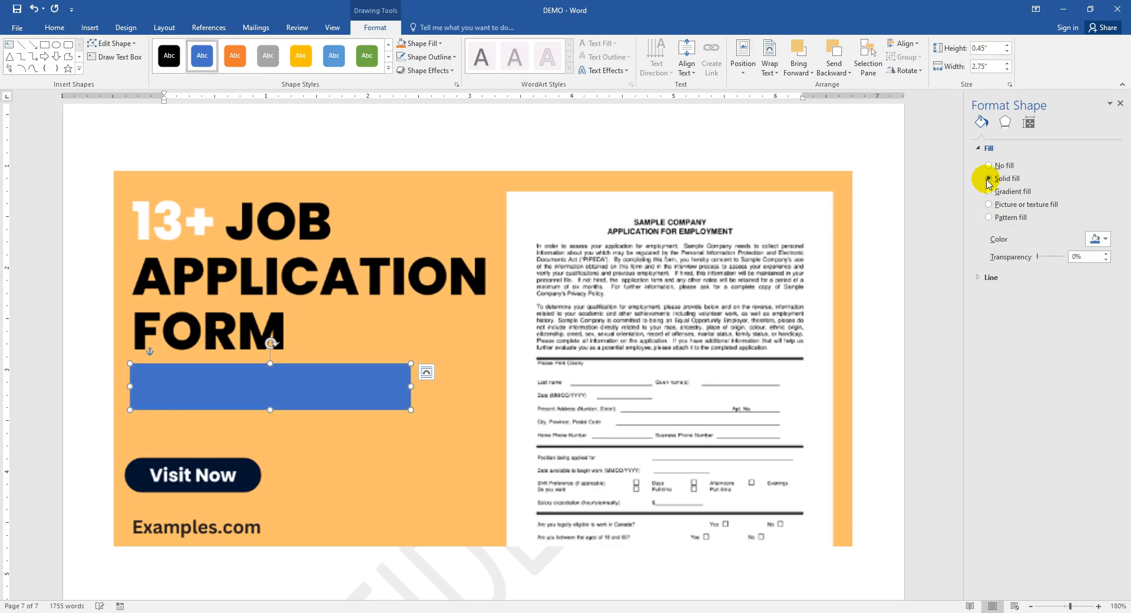
pyautogui.click(1096, 238)
pyautogui.click(1061, 364)
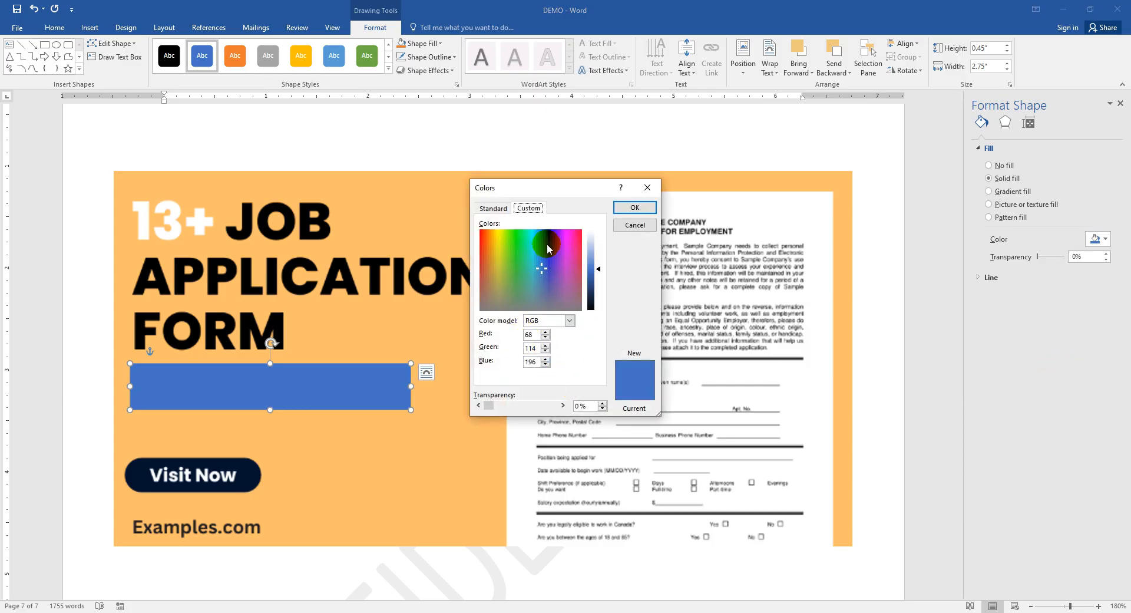
pyautogui.click(493, 208)
pyautogui.click(534, 279)
pyautogui.click(538, 287)
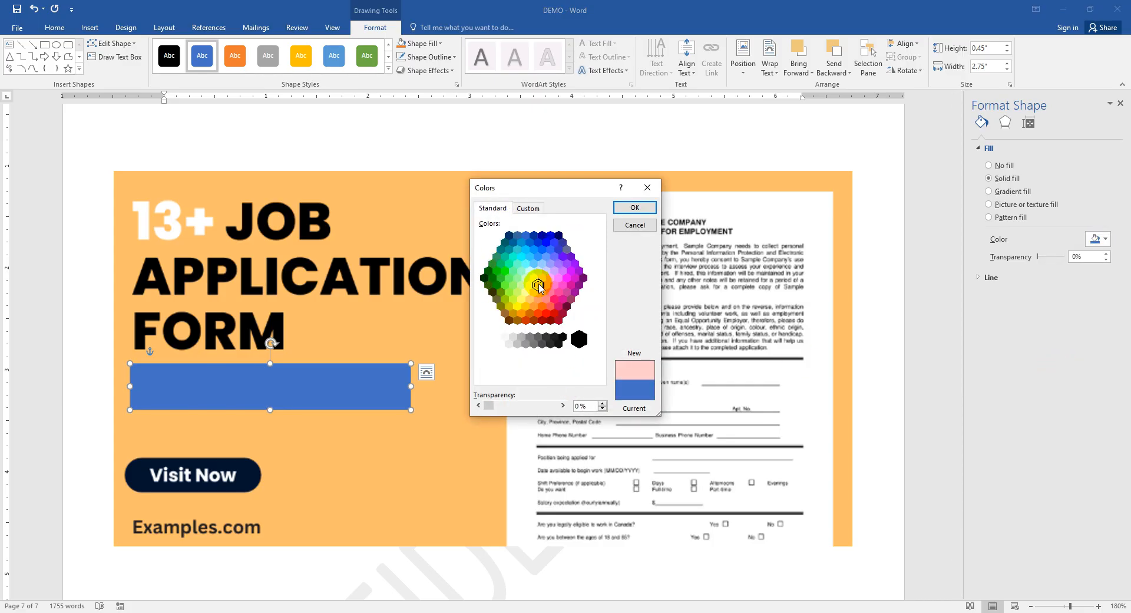
pyautogui.click(539, 299)
pyautogui.click(543, 307)
pyautogui.click(547, 314)
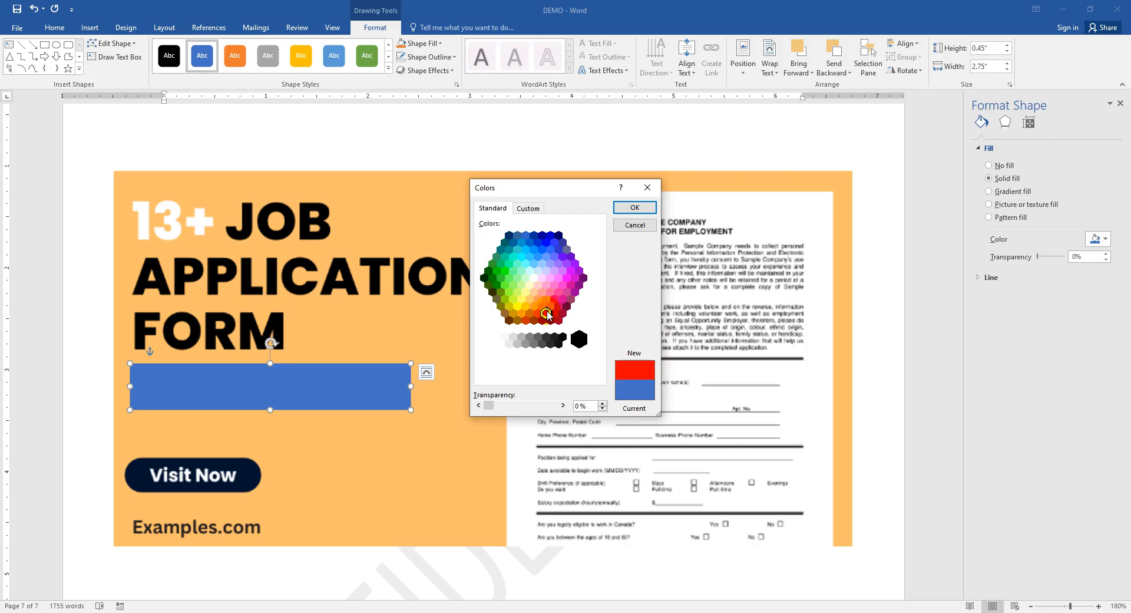
pyautogui.click(552, 307)
pyautogui.moveTo(554, 307)
pyautogui.mouseDown()
pyautogui.moveTo(546, 265)
pyautogui.moveTo(540, 309)
pyautogui.moveTo(522, 320)
pyautogui.mouseUp()
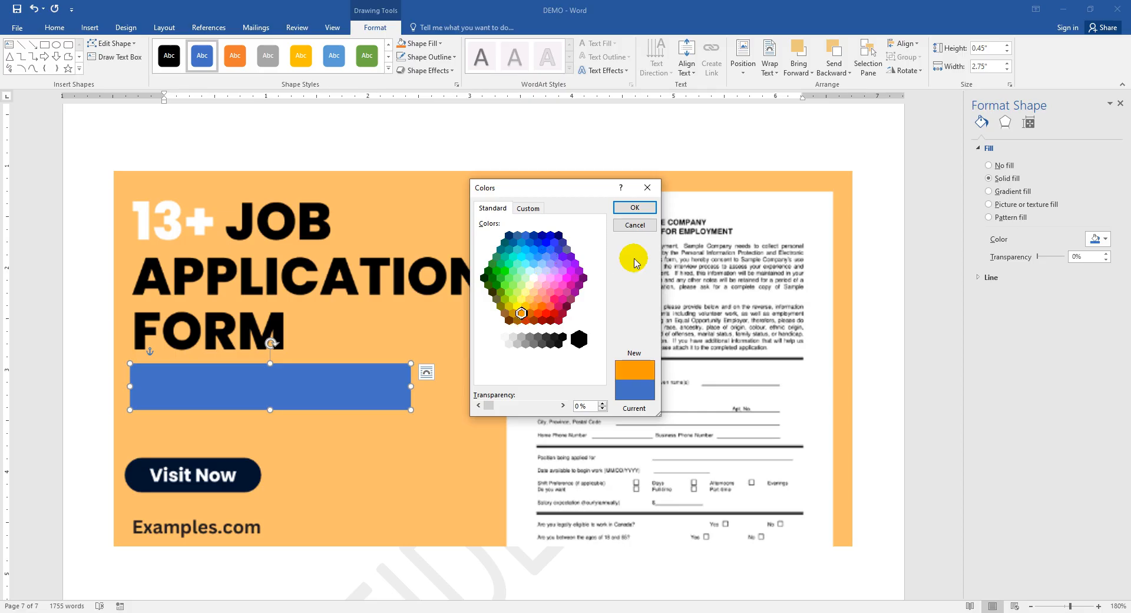
pyautogui.click(635, 207)
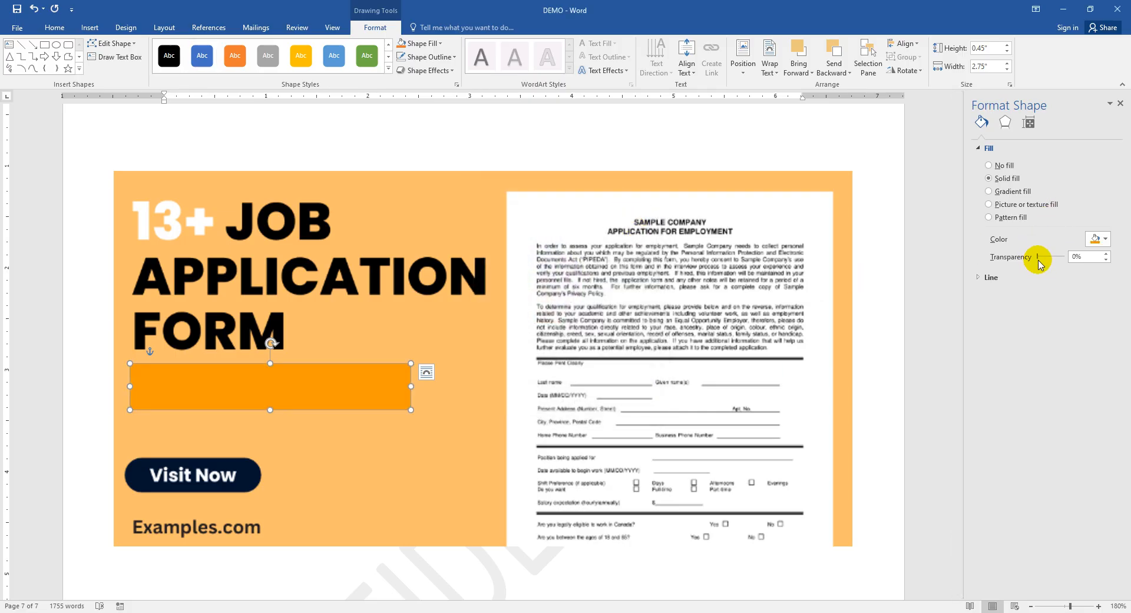
# Set the rectangle's solid fill transparency to 31%, close the shape formatting options and deselect the rectangle.
pyautogui.moveTo(1036, 257); pyautogui.dragTo(1046, 258)
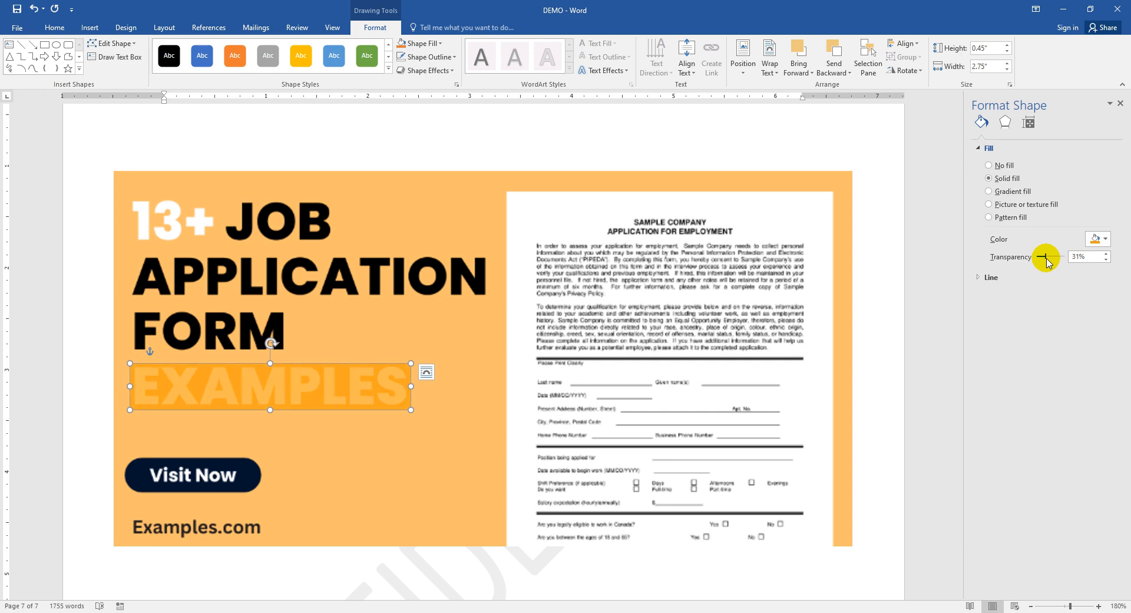
pyautogui.click(1121, 105)
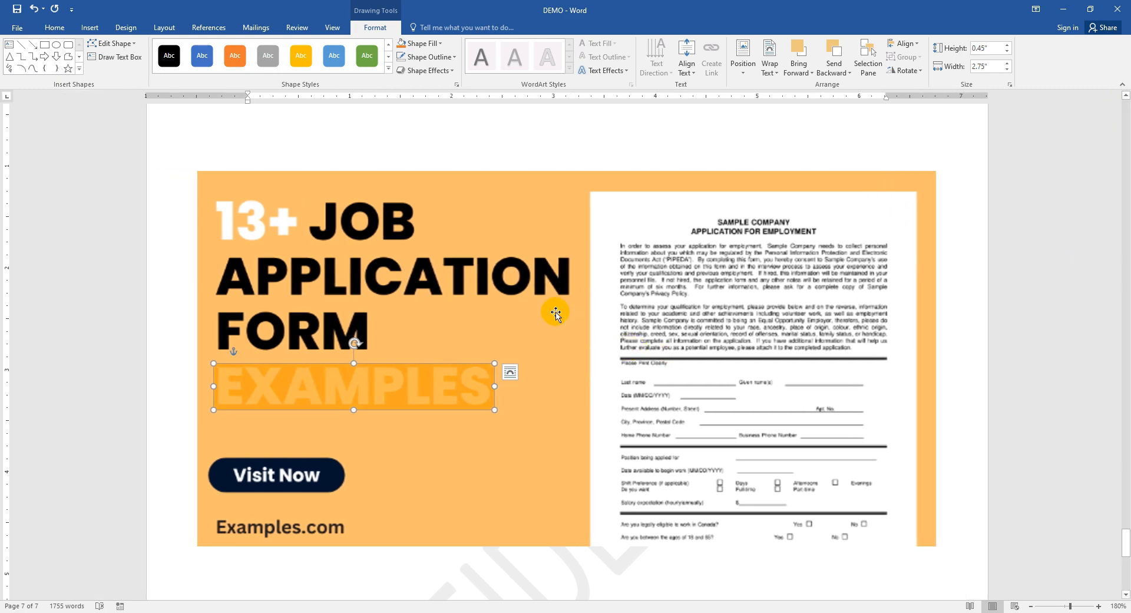
pyautogui.click(513, 160)
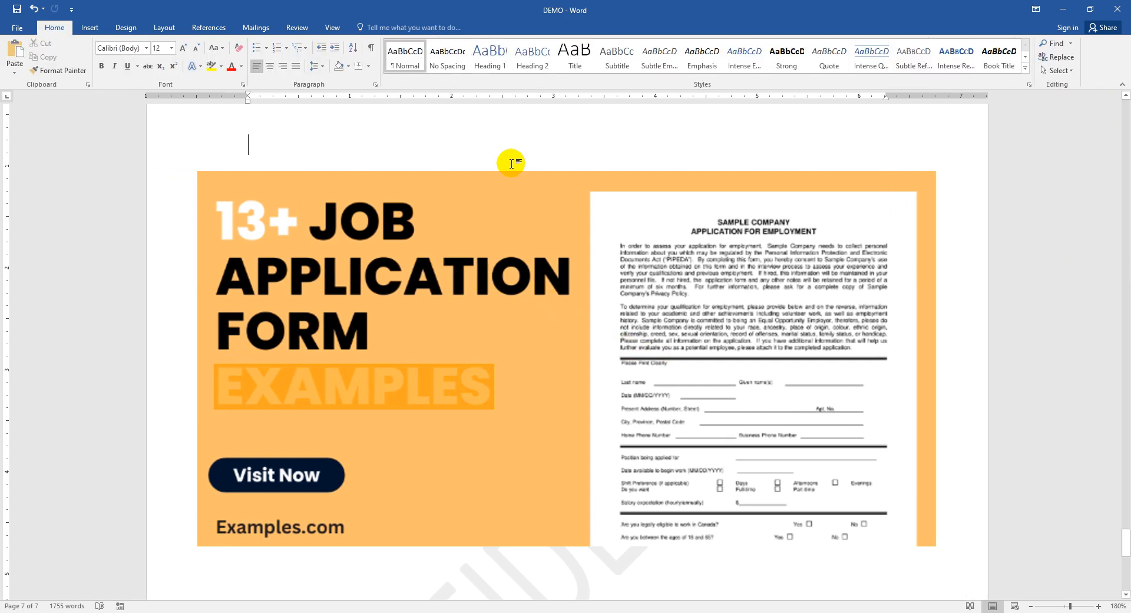